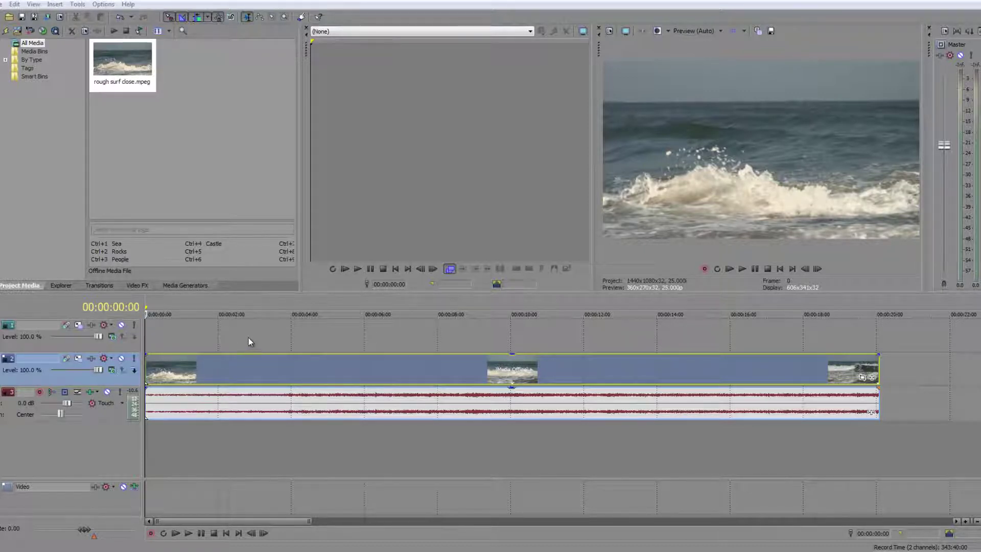
# Place Bamburgh Castle.jpg from the Pics folder on the empty upper track at about 00:00:02:14 and preview it over the surf clip
pyautogui.click(60, 285)
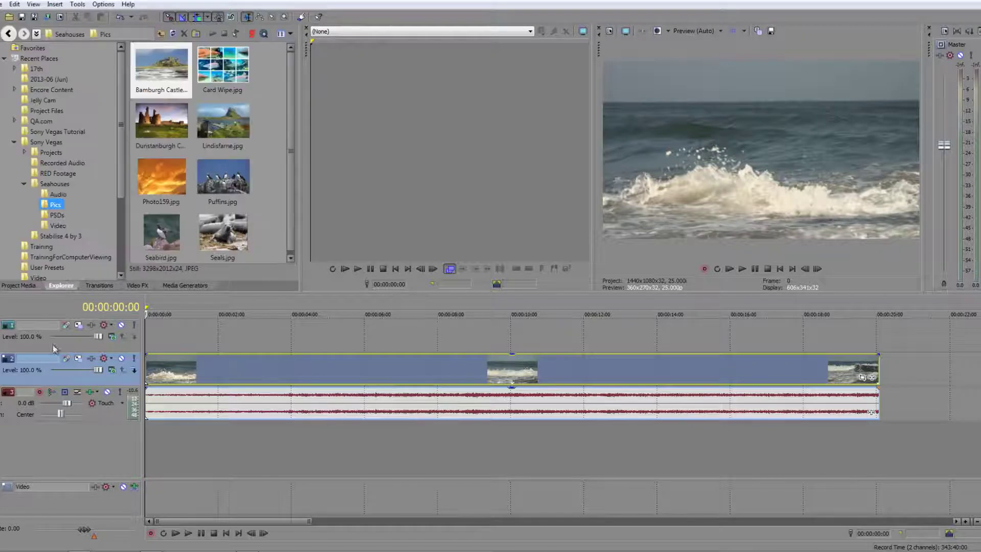
pyautogui.click(165, 78)
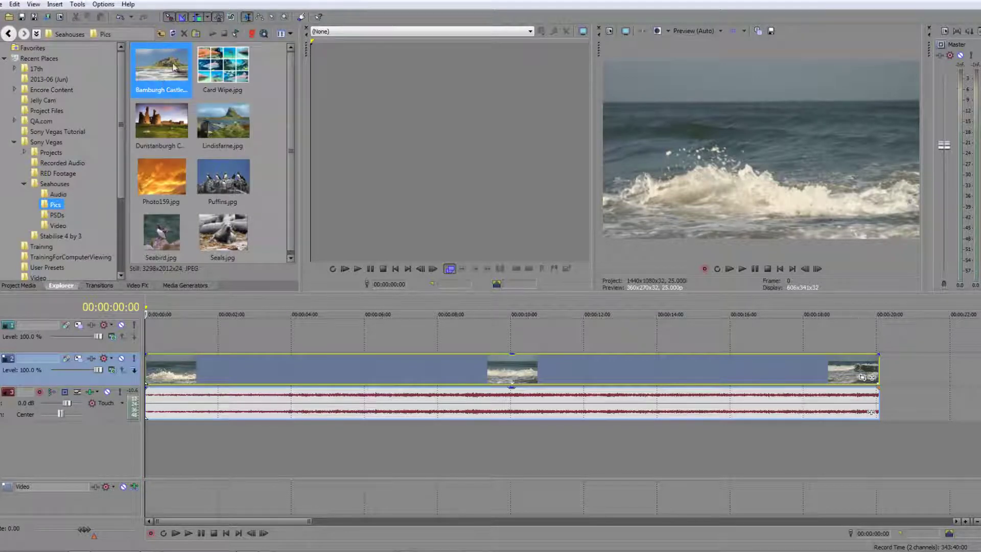
pyautogui.moveTo(172, 66); pyautogui.dragTo(243, 331)
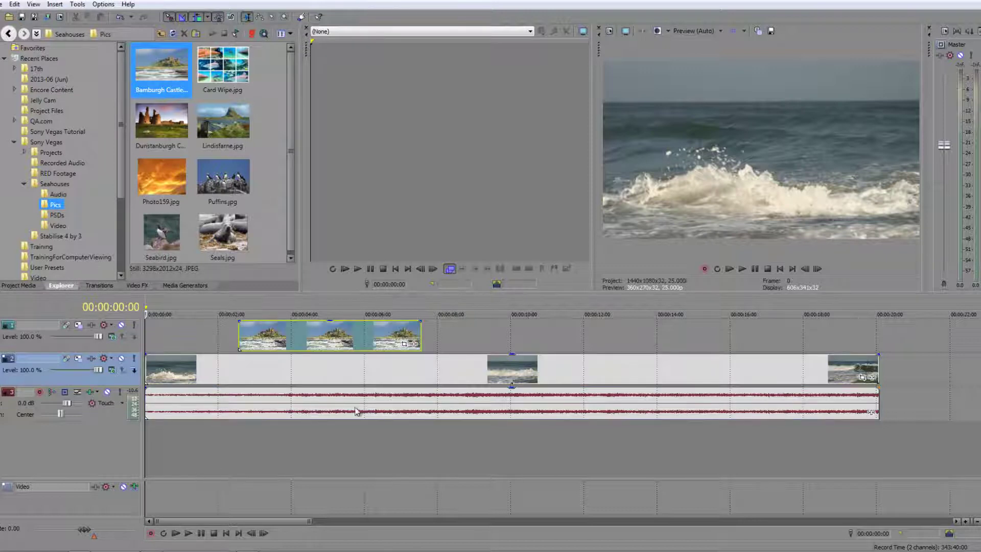
pyautogui.click(333, 371)
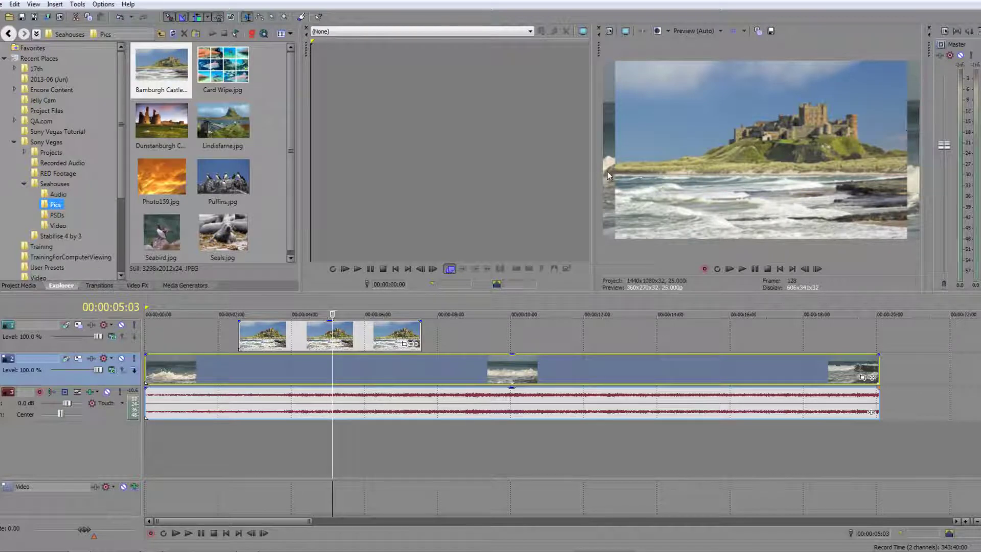
pyautogui.click(349, 341)
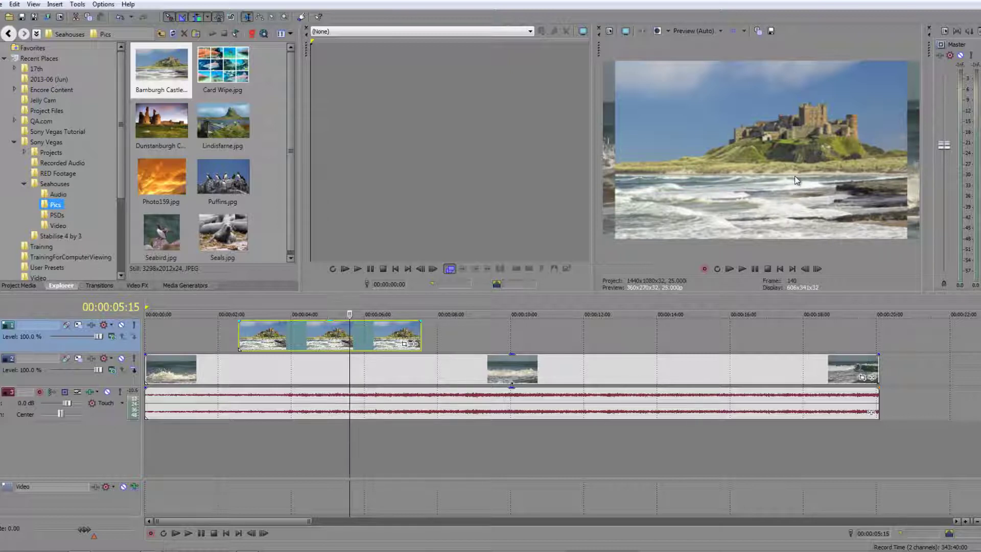
# Delete the Bamburgh Castle still from the upper track and from the project media
pyautogui.click(366, 340)
pyautogui.press('Delete')
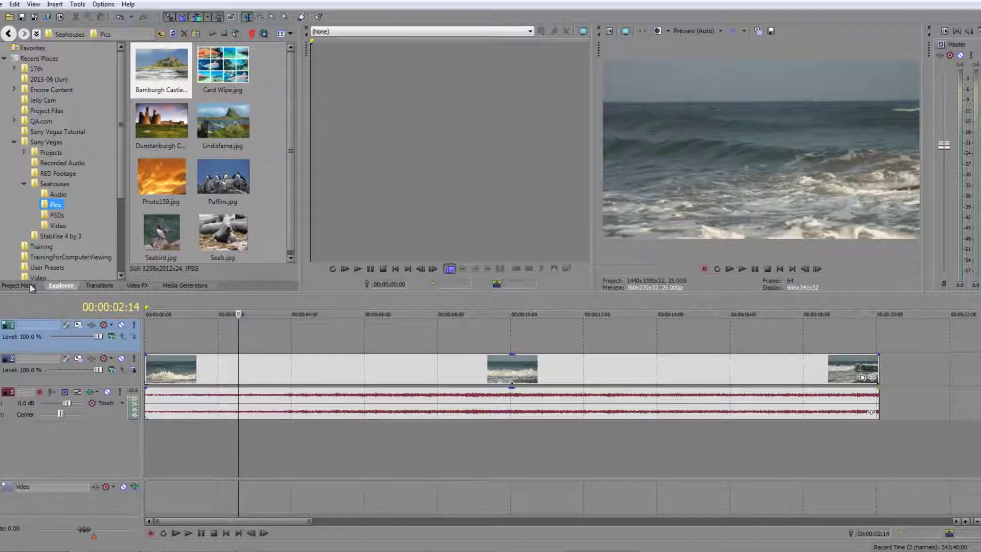
pyautogui.click(29, 285)
pyautogui.press('Delete')
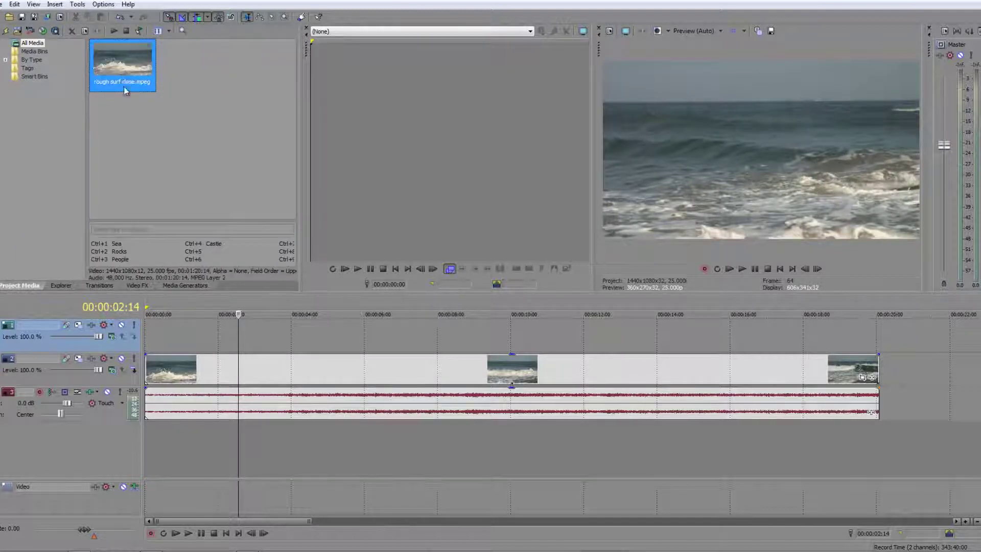
# Enable automatic cropping of still images added to the timeline in the editing preferences and apply the change
pyautogui.click(104, 5)
pyautogui.click(121, 295)
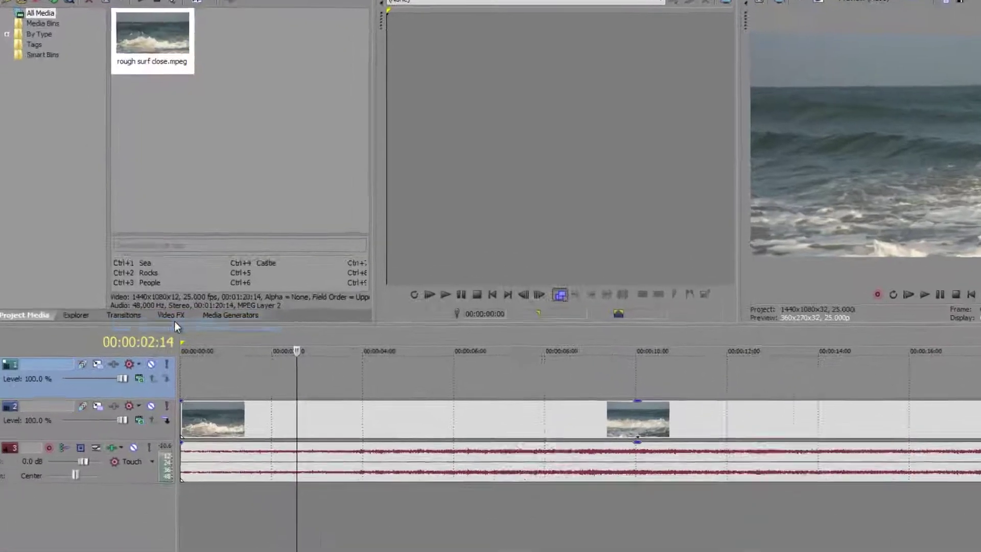
pyautogui.click(402, 81)
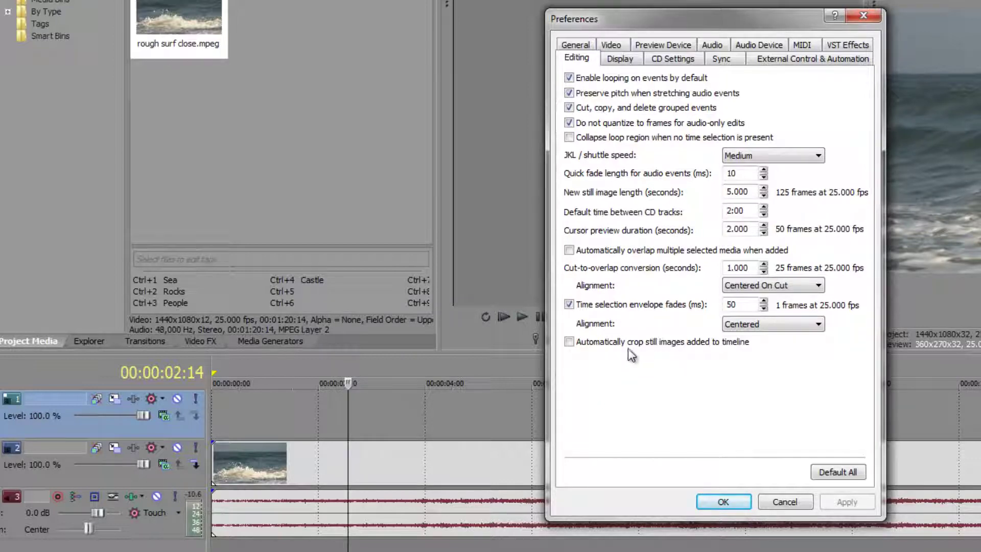
pyautogui.click(569, 342)
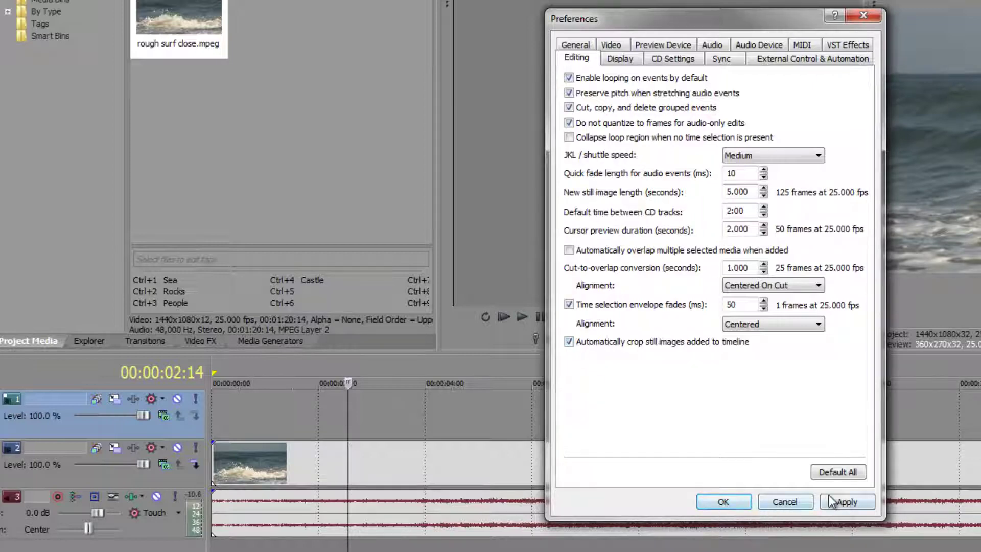
pyautogui.click(833, 501)
pyautogui.click(725, 501)
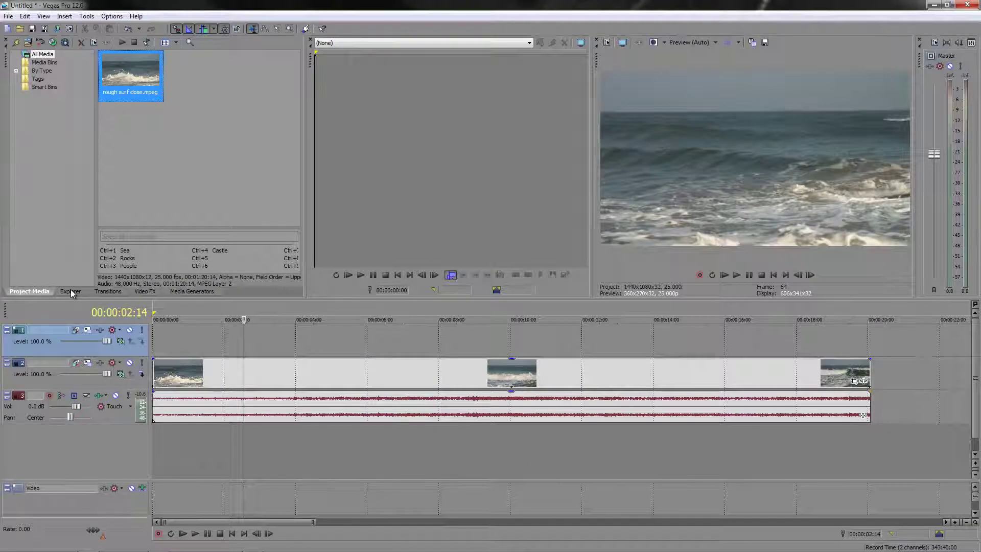
# Add Bamburgh Castle.jpg to the upper track again at about 00:00:02:17, preview the still, and return to the project media
pyautogui.click(71, 290)
pyautogui.moveTo(162, 91); pyautogui.dragTo(251, 337)
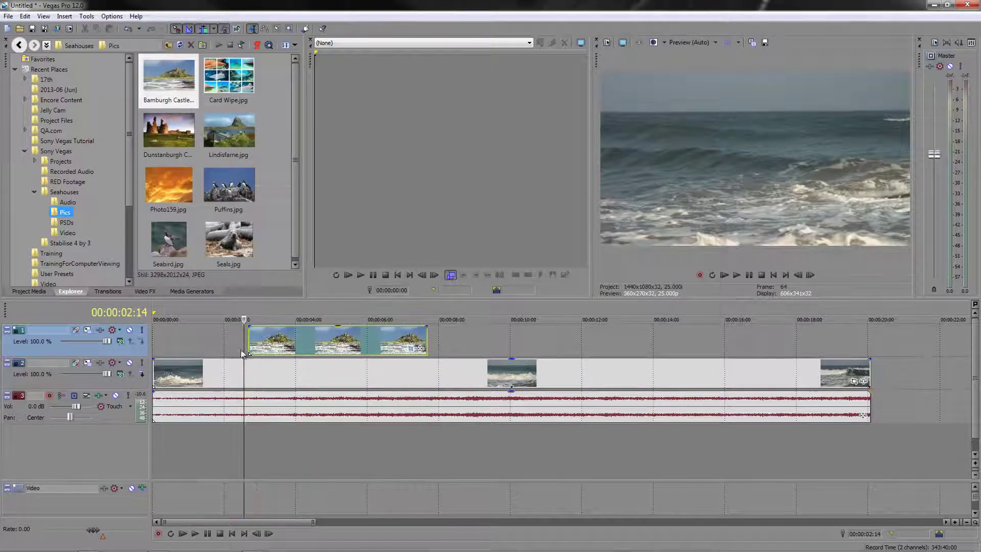
pyautogui.click(331, 342)
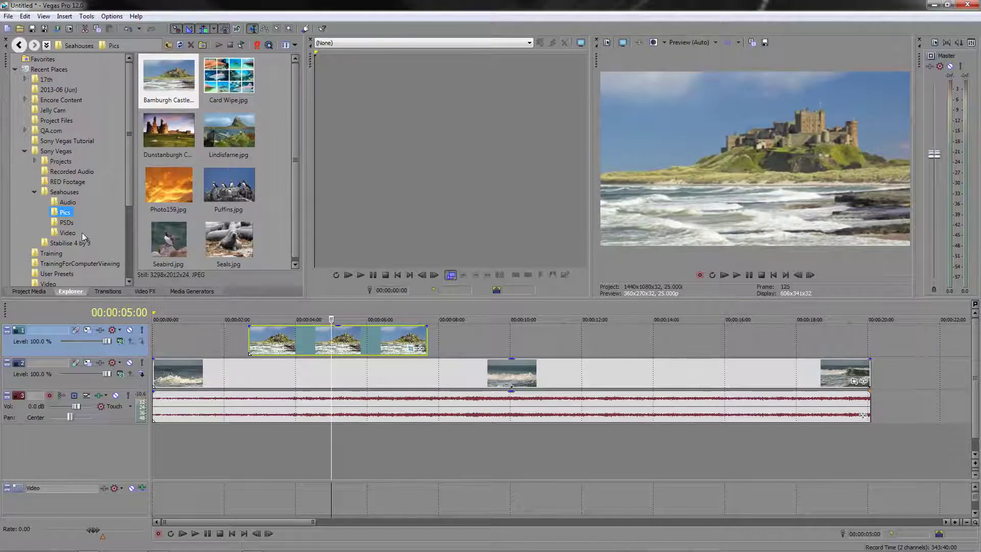
pyautogui.click(21, 292)
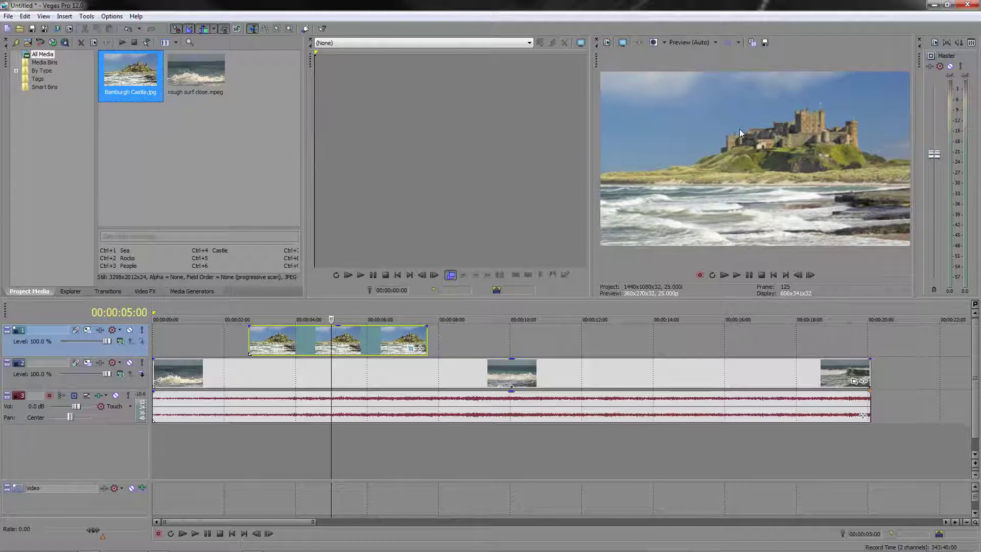
# Inspect the castle still's Pan/Crop frame, close it, and place the playhead at the start of that event, at 00:00:02:17
pyautogui.click(417, 349)
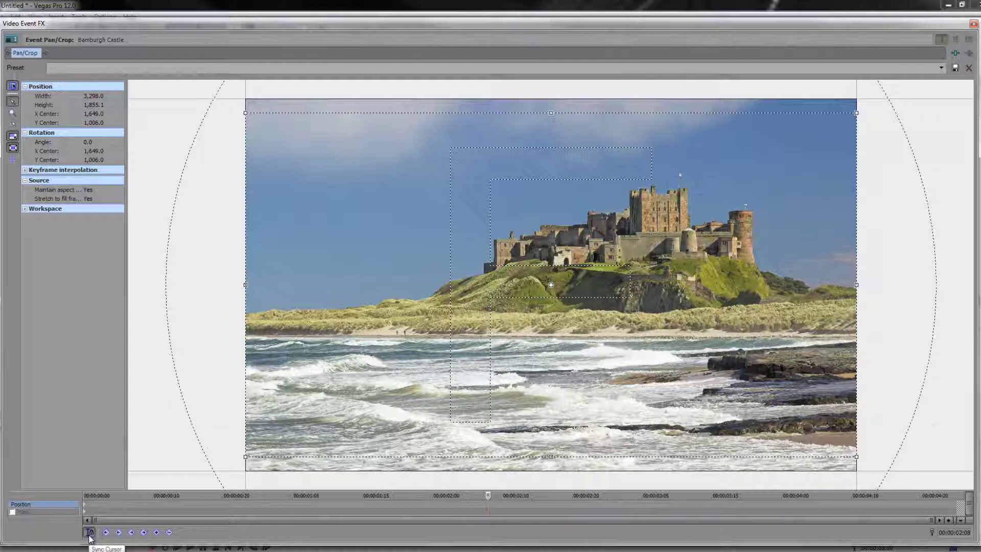
pyautogui.click(974, 24)
pyautogui.click(340, 360)
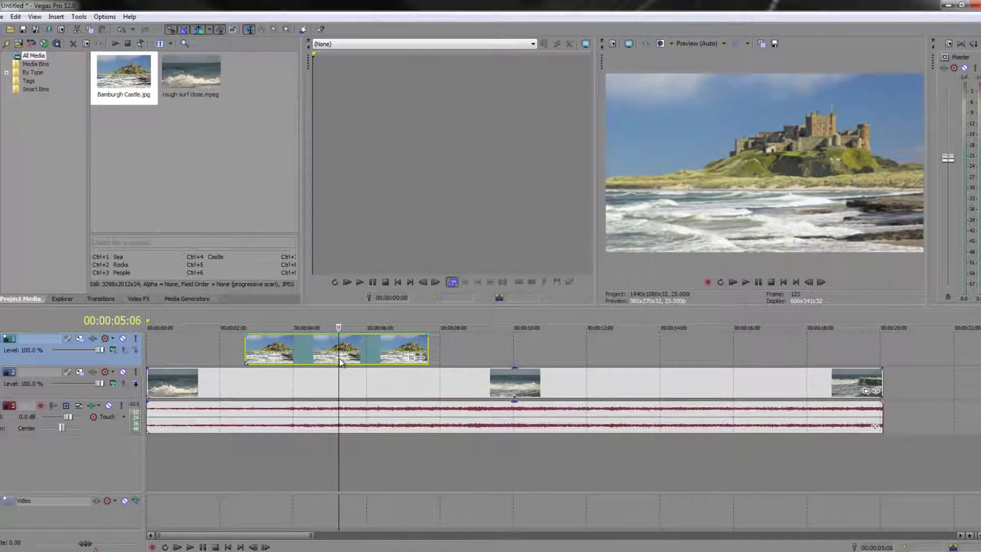
pyautogui.press('[')
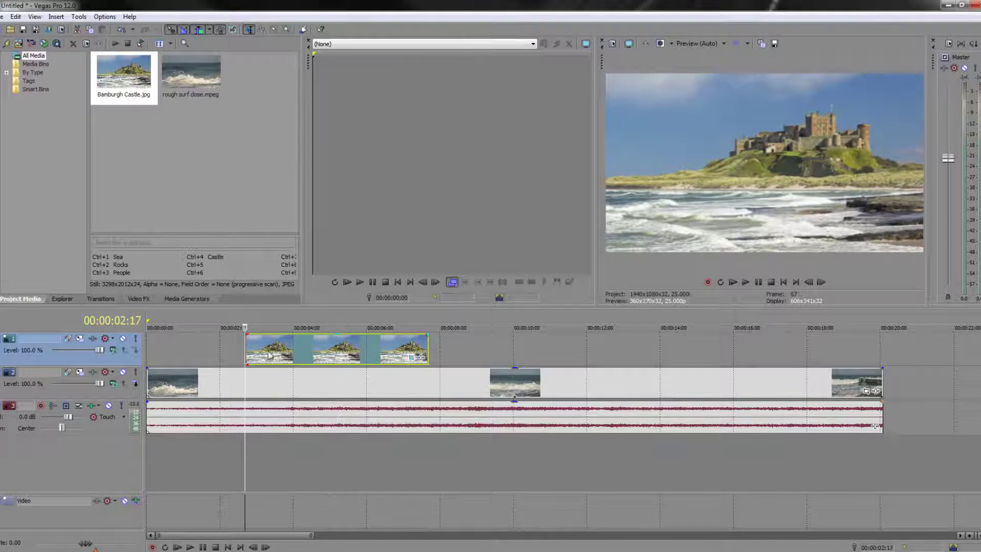
# Open Pan/Crop for the castle still and shrink the crop frame to about 1,523 wide by 857 high
pyautogui.click(411, 361)
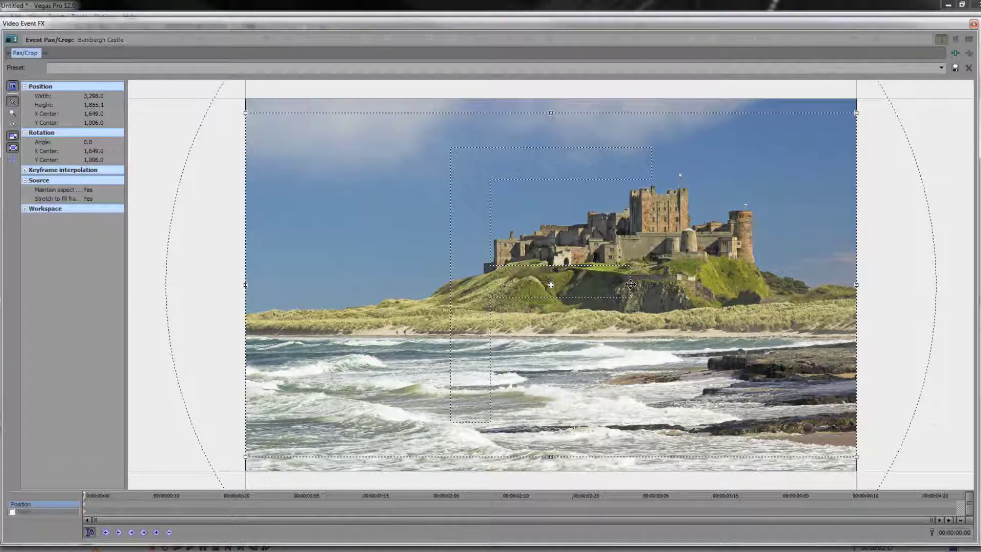
pyautogui.scroll(-4, 660, 248)
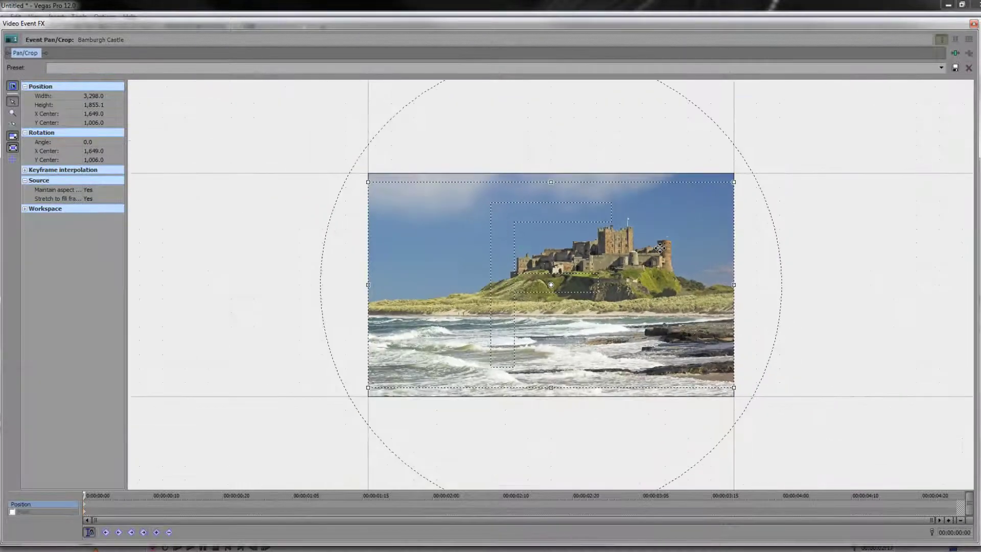
pyautogui.scroll(-1, 660, 248)
pyautogui.scroll(2, 657, 250)
pyautogui.scroll(-2, 654, 253)
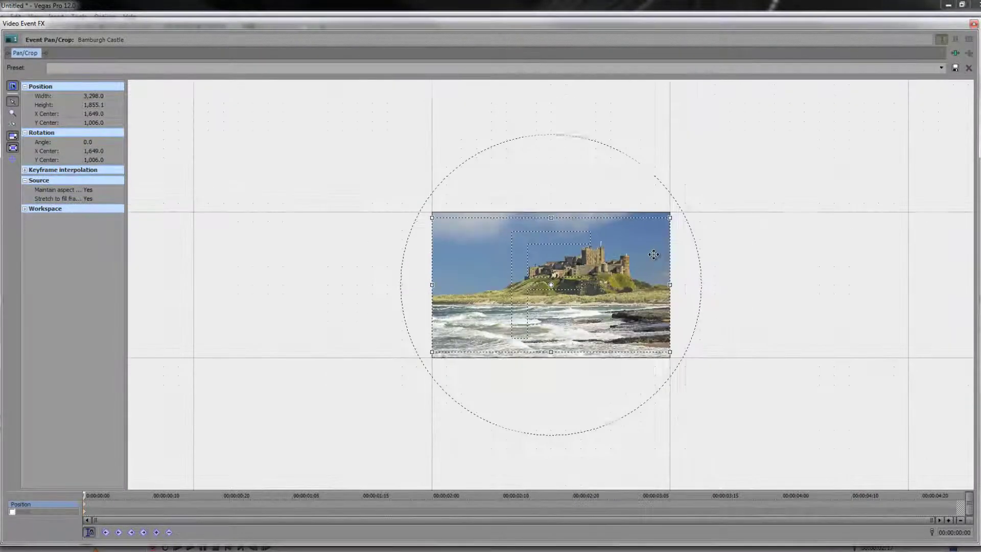
pyautogui.scroll(2, 654, 254)
pyautogui.scroll(-1, 653, 252)
pyautogui.scroll(1, 657, 249)
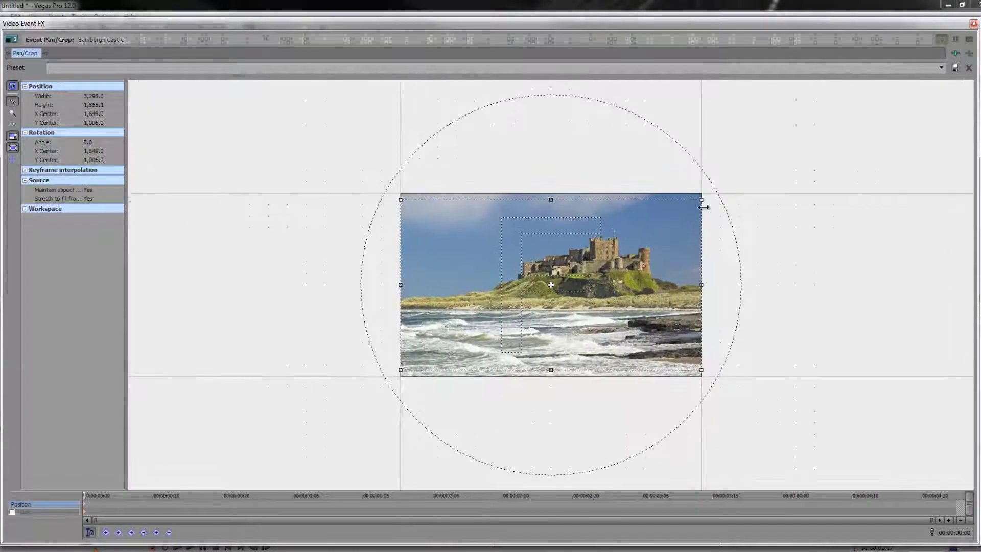
pyautogui.moveTo(701, 200); pyautogui.dragTo(646, 245)
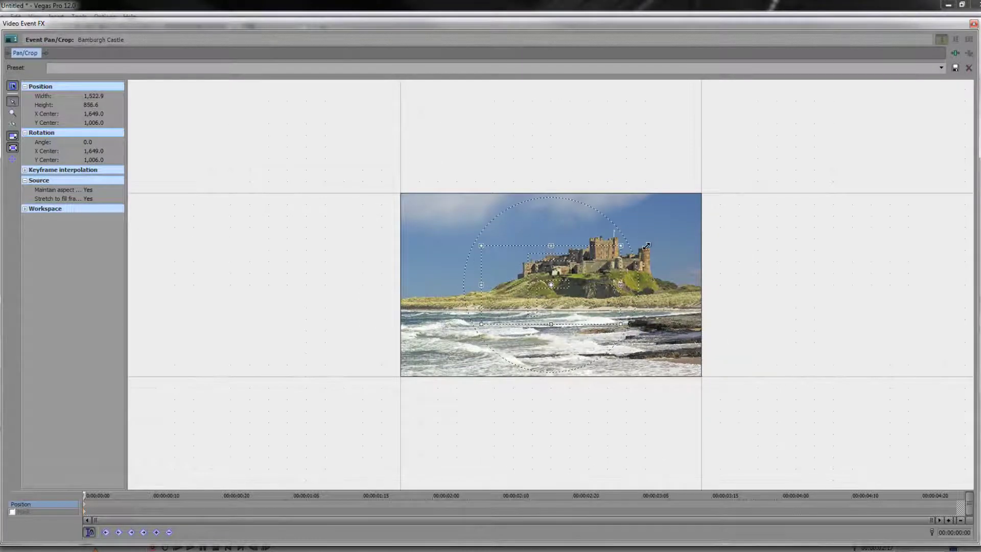
# Move the crop frame over the castle, centred at about X 1,982, Y 708, and close Pan/Crop to check the zoomed-in preview
pyautogui.moveTo(596, 278); pyautogui.dragTo(625, 252)
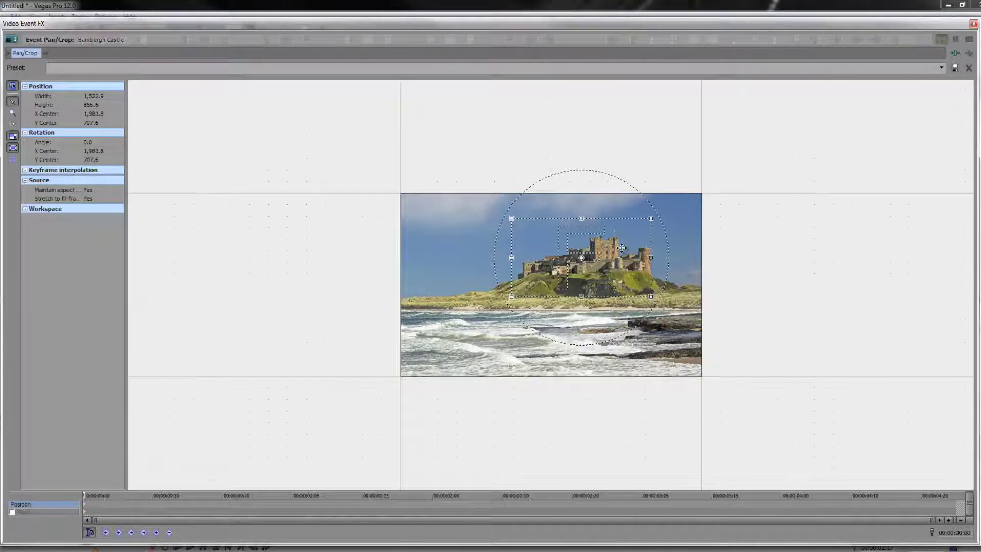
pyautogui.scroll(3, 591, 271)
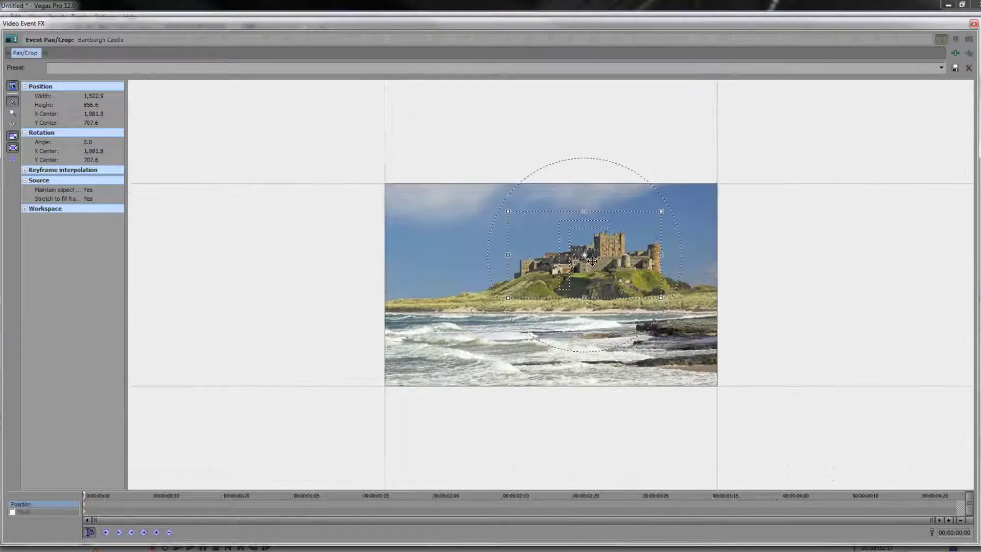
pyautogui.scroll(3, 590, 273)
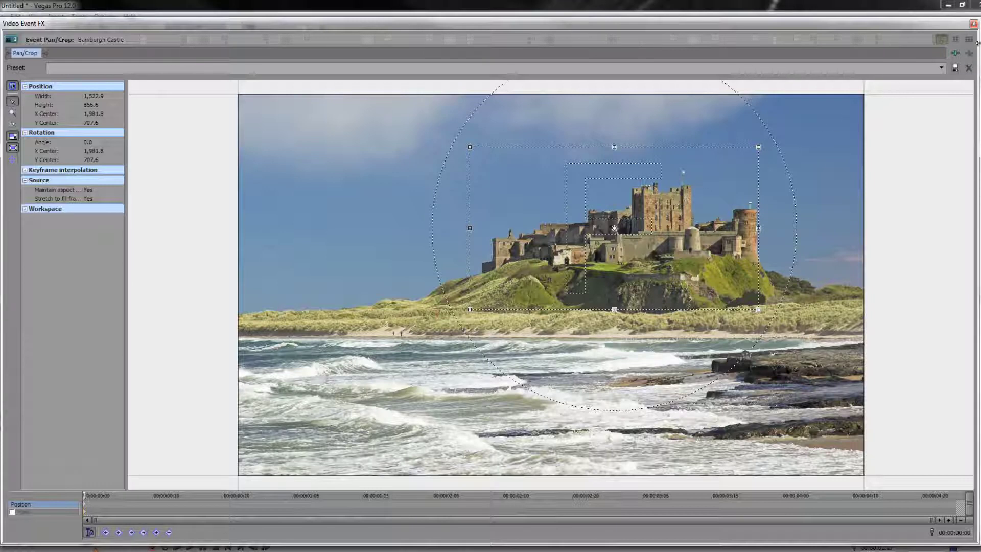
pyautogui.click(974, 24)
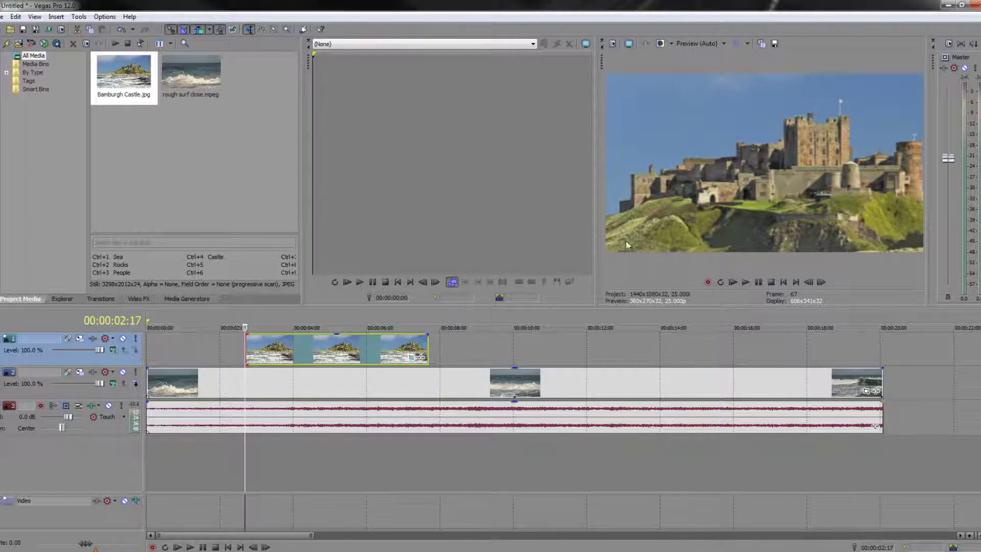
# Reopen the castle still's Pan/Crop and enlarge the crop frame well beyond the image, to about 8,229 wide by 4,629 high
pyautogui.click(412, 357)
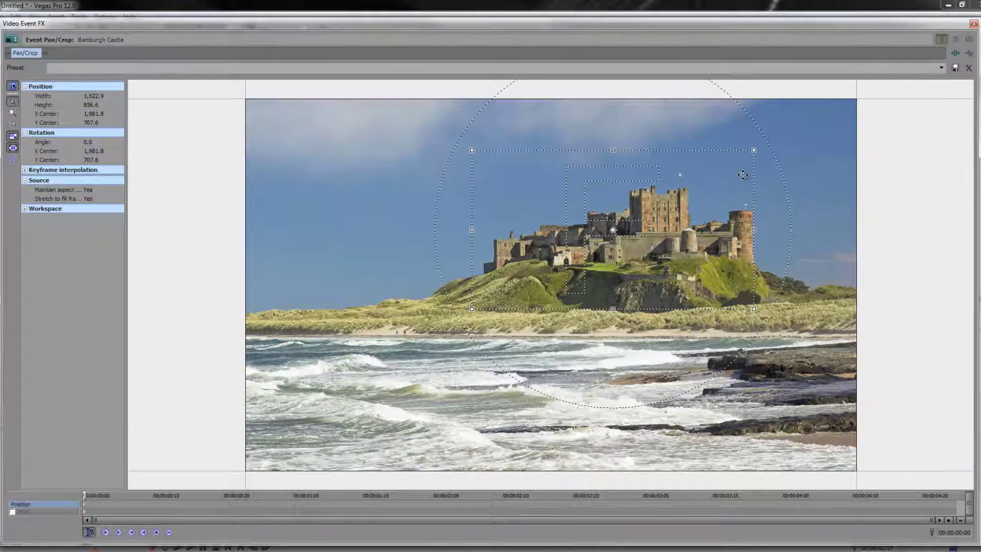
pyautogui.scroll(-5, 687, 240)
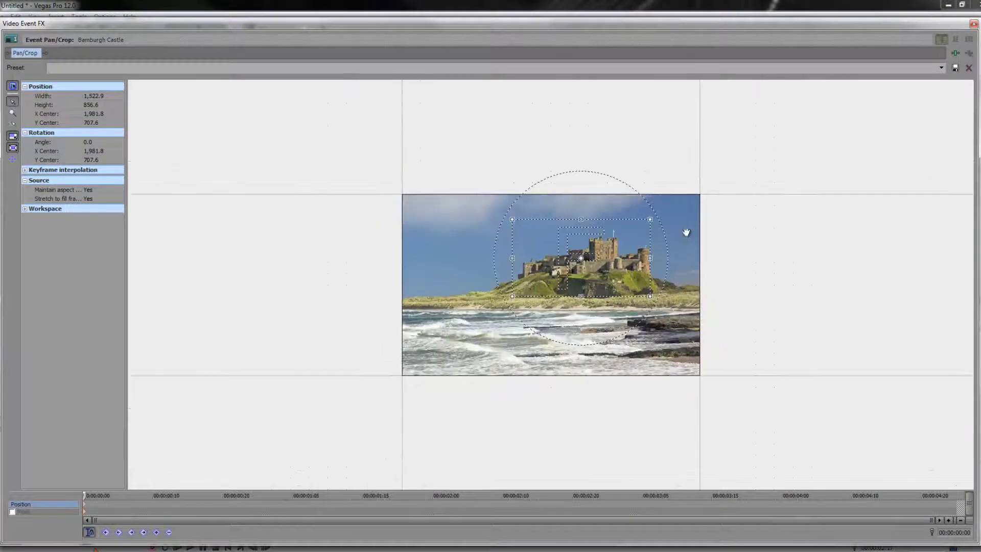
pyautogui.moveTo(652, 221); pyautogui.dragTo(876, 50)
pyautogui.scroll(-3, 756, 209)
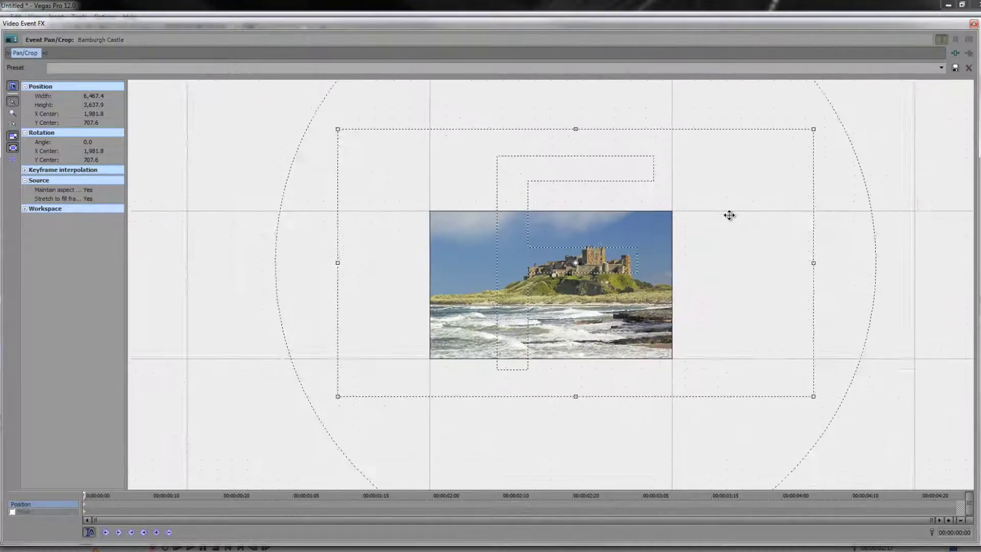
pyautogui.moveTo(776, 151); pyautogui.dragTo(830, 112)
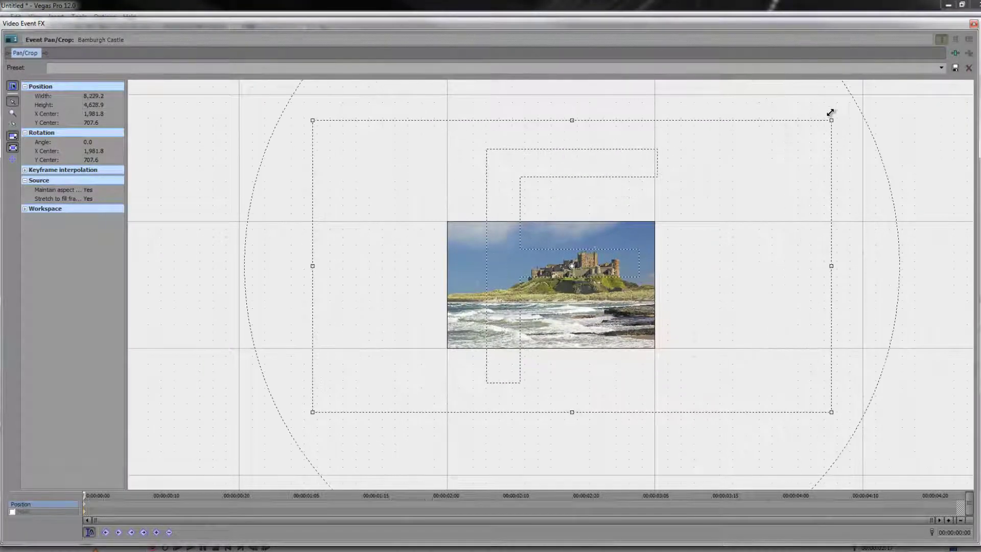
# Shift the crop frame's centre to X 0, Y about 1,886, then close Pan/Crop and preview the picture-in-picture over the surf footage
pyautogui.moveTo(691, 212); pyautogui.dragTo(613, 262)
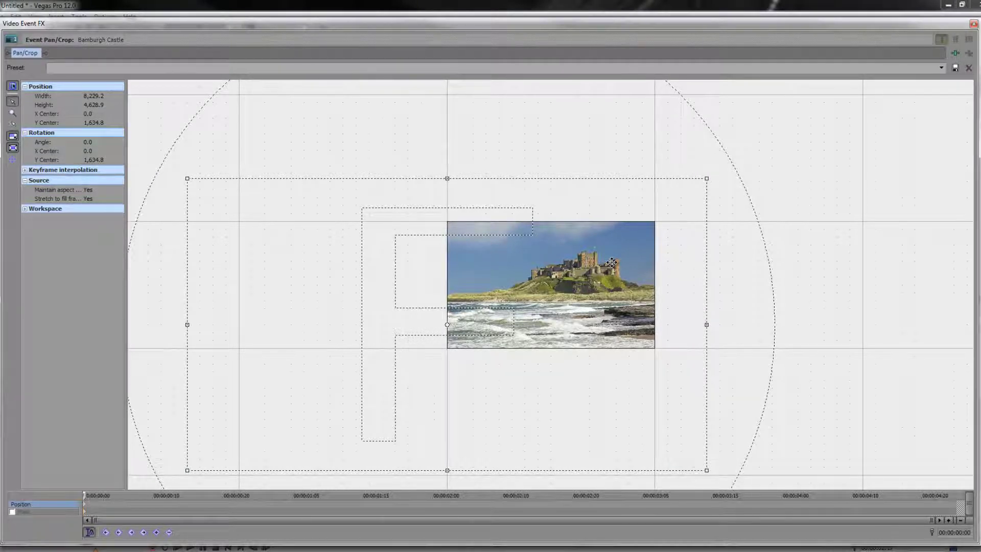
pyautogui.moveTo(611, 262); pyautogui.dragTo(611, 266)
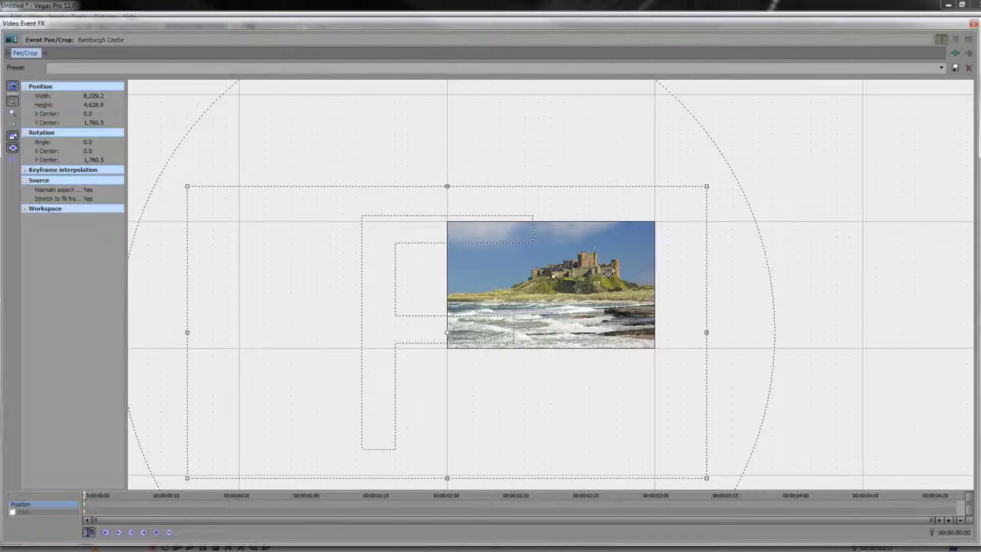
pyautogui.moveTo(607, 274); pyautogui.dragTo(608, 277)
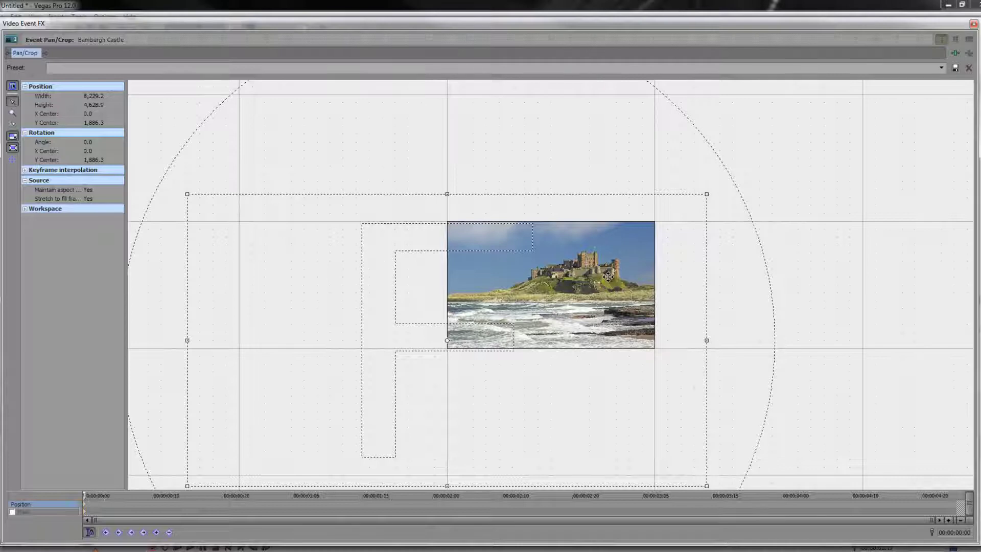
pyautogui.click(973, 24)
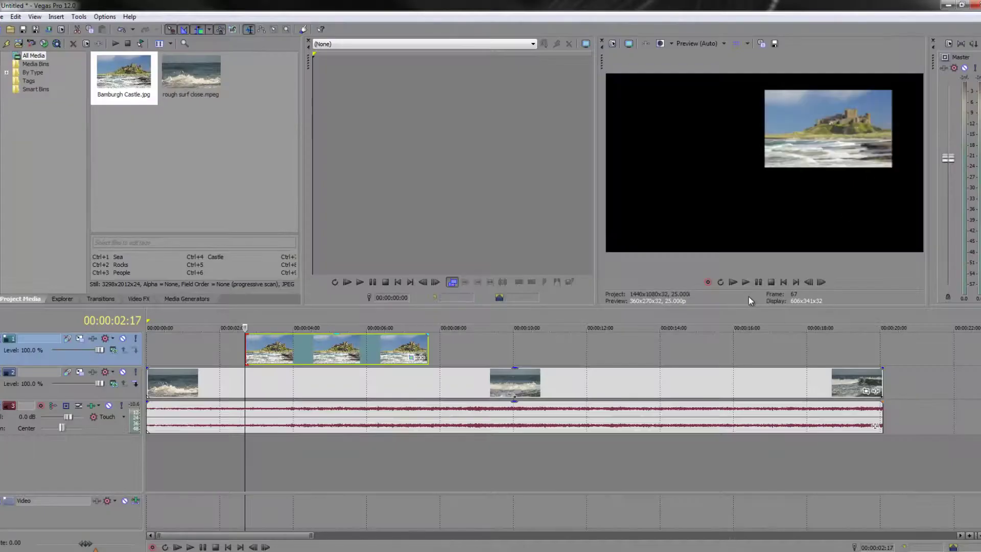
pyautogui.click(307, 379)
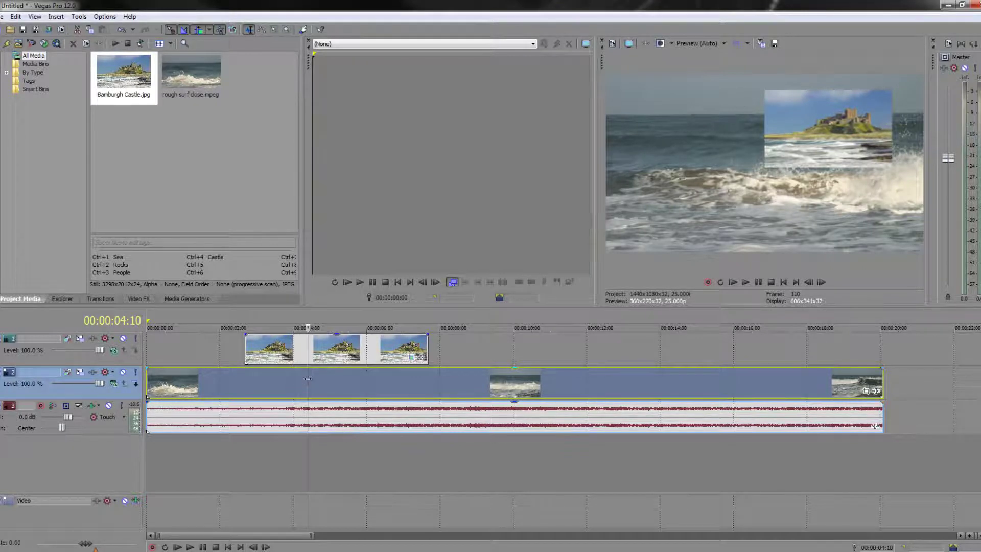
pyautogui.moveTo(307, 378); pyautogui.dragTo(365, 379)
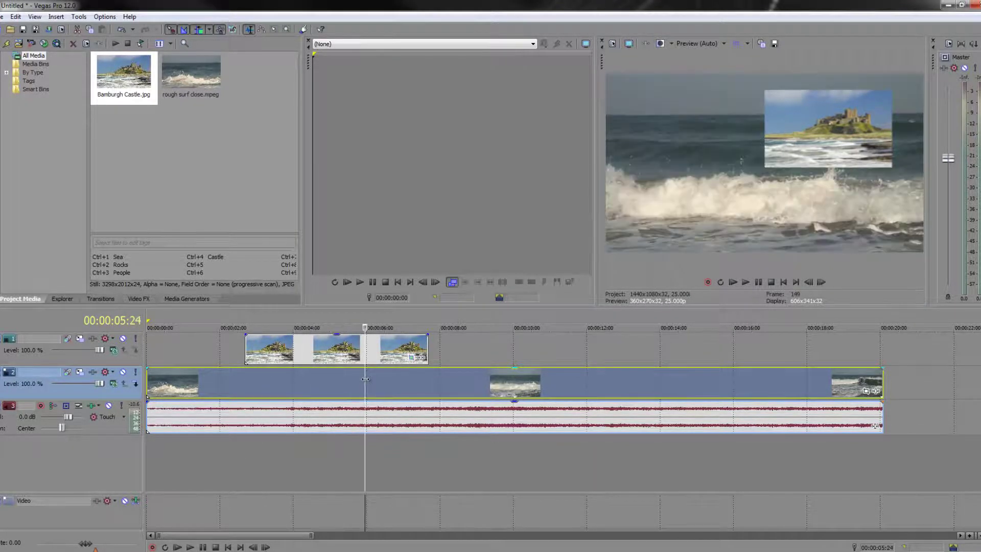